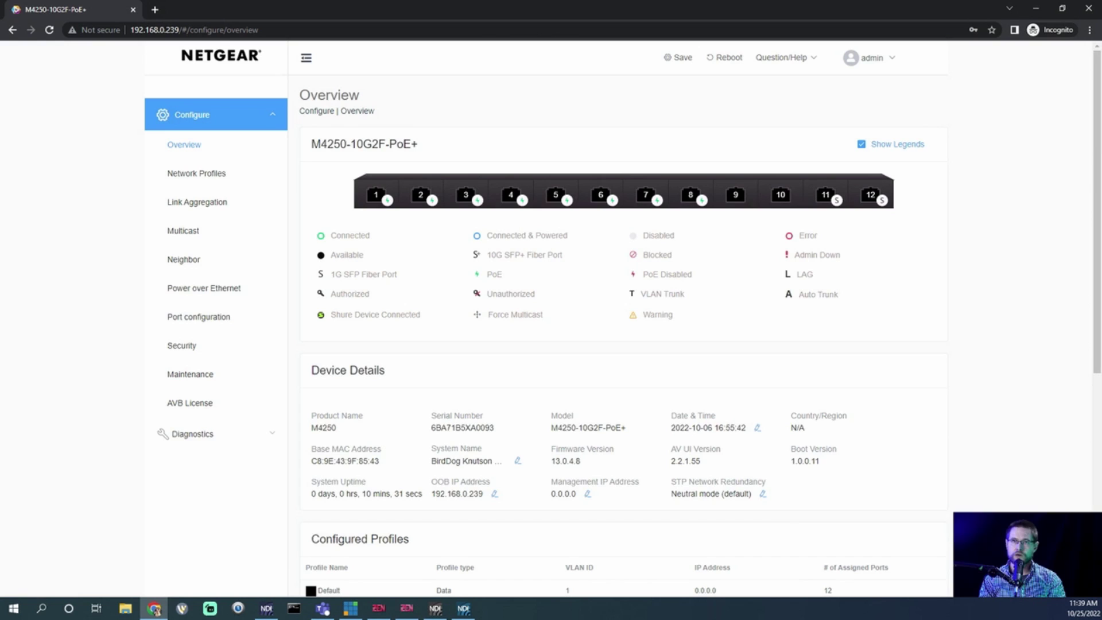
Step: Open the network profiles and start a new profile from the Video NDI5 with Dante, Q-Sys or AES67 audio template
{"action": "left_click", "coordinate": [196, 173]}
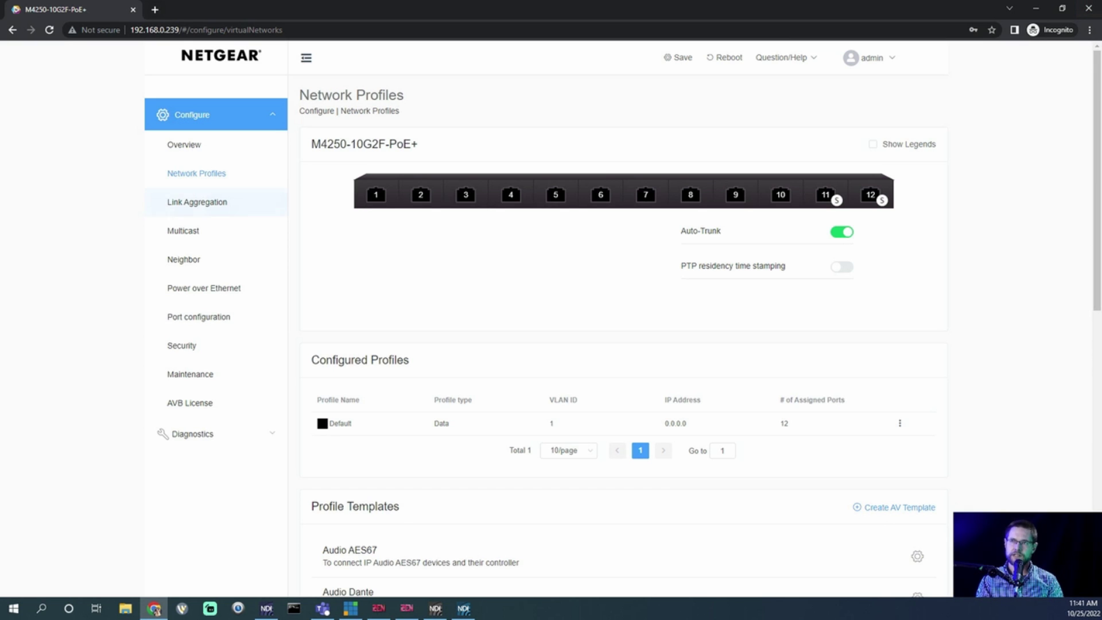
{"action": "scroll", "coordinate": [623, 344], "scroll_direction": "down", "scroll_amount": 4}
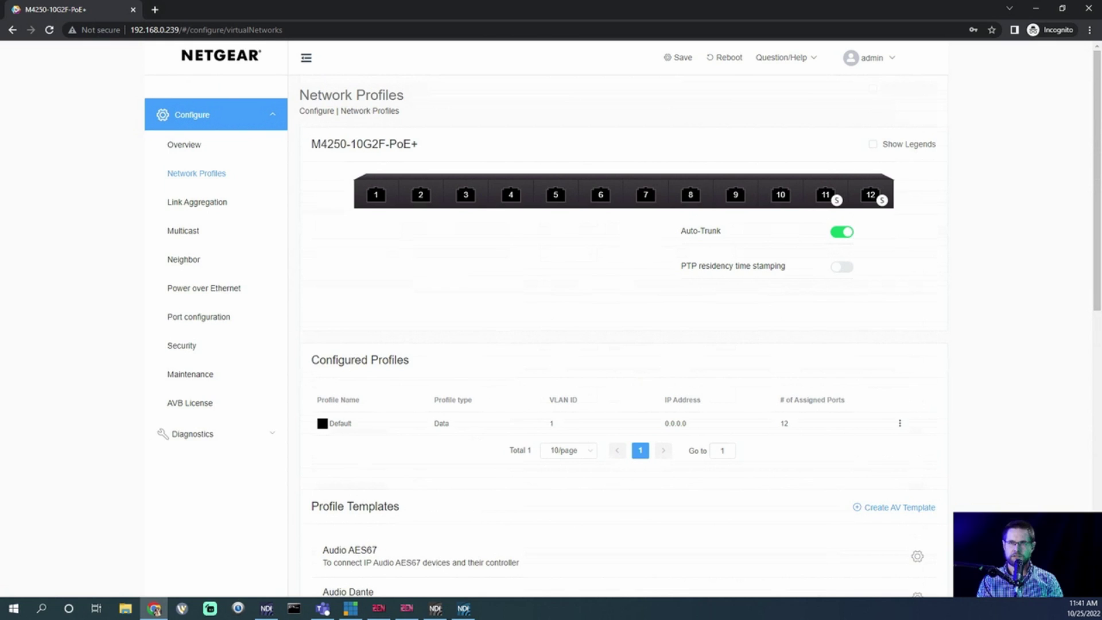
{"action": "scroll", "coordinate": [622, 344], "scroll_direction": "down", "scroll_amount": 9}
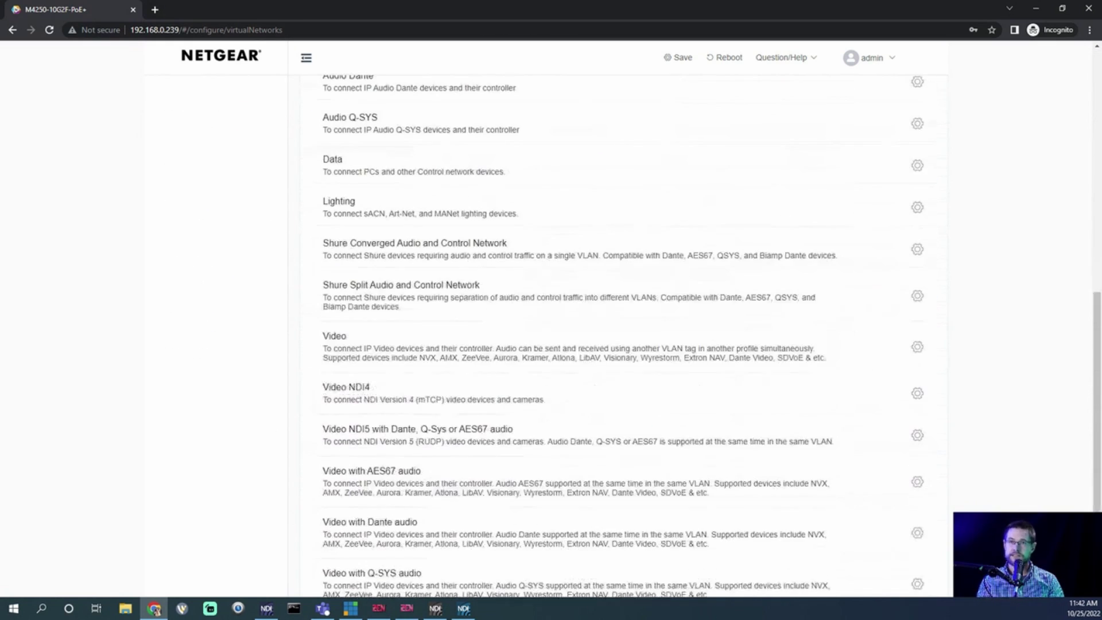
{"action": "scroll", "coordinate": [622, 344], "scroll_direction": "up", "scroll_amount": 10}
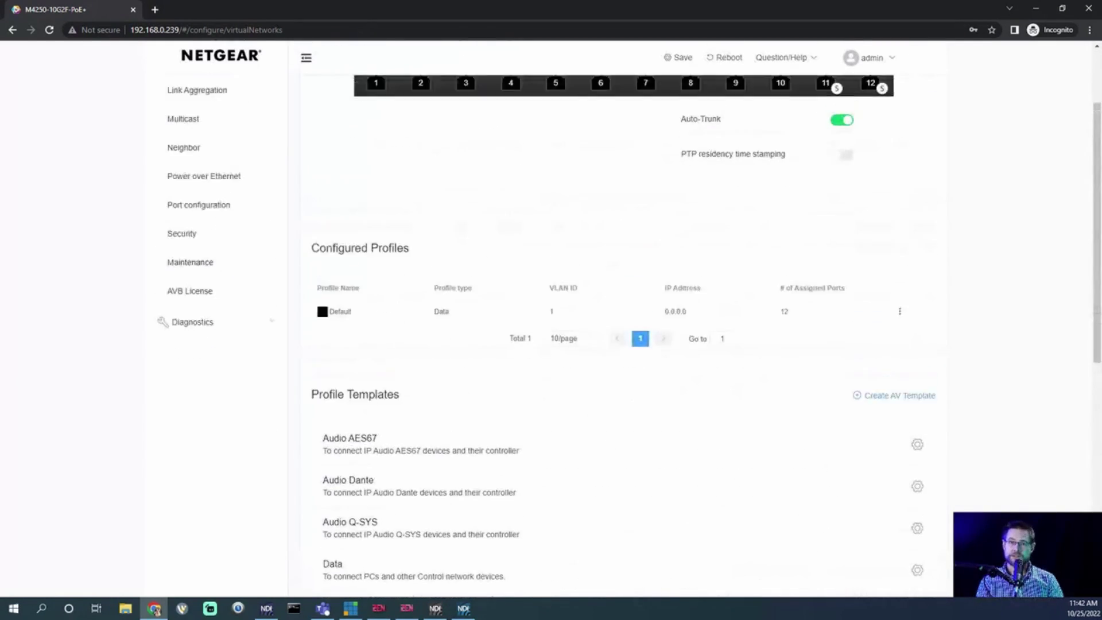
{"action": "scroll", "coordinate": [623, 345], "scroll_direction": "down", "scroll_amount": 10}
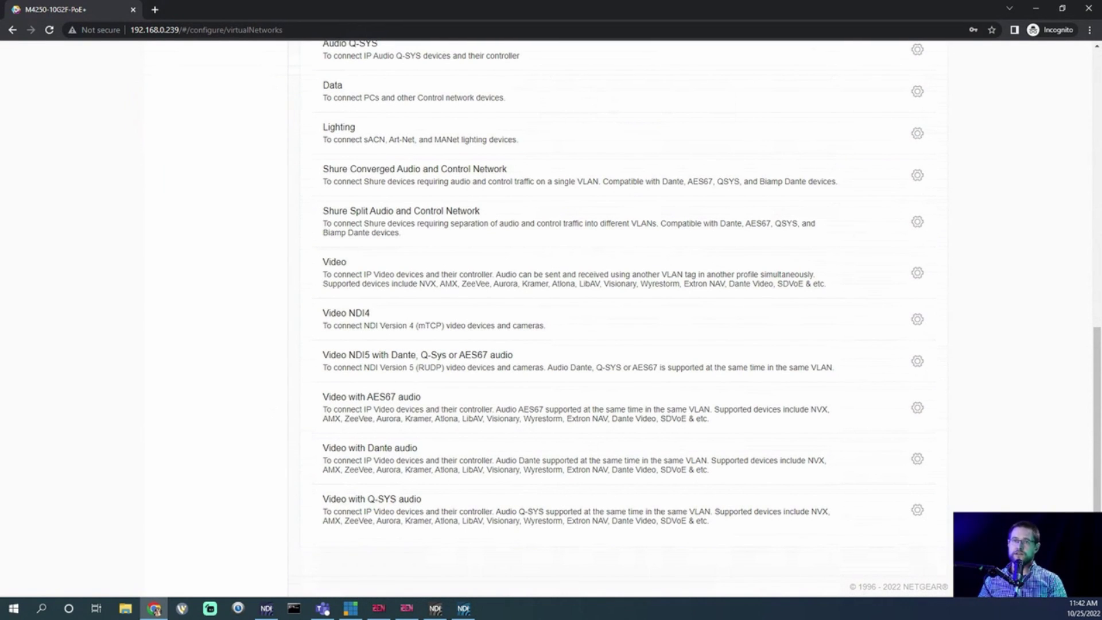
{"action": "scroll", "coordinate": [622, 344], "scroll_direction": "up", "scroll_amount": 4}
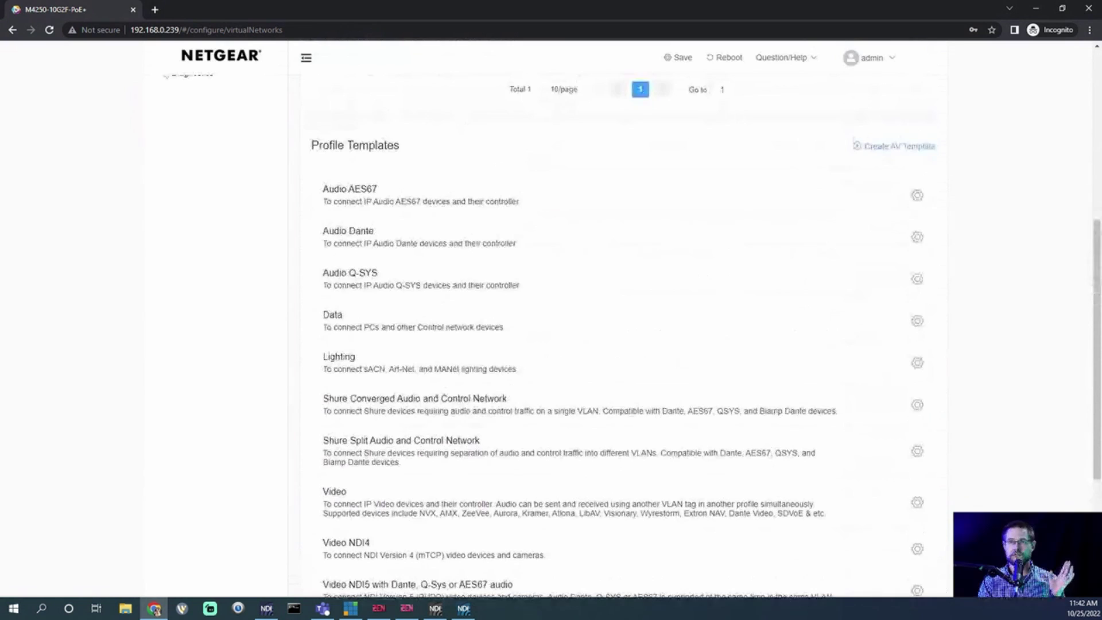
{"action": "scroll", "coordinate": [623, 344], "scroll_direction": "down", "scroll_amount": 2}
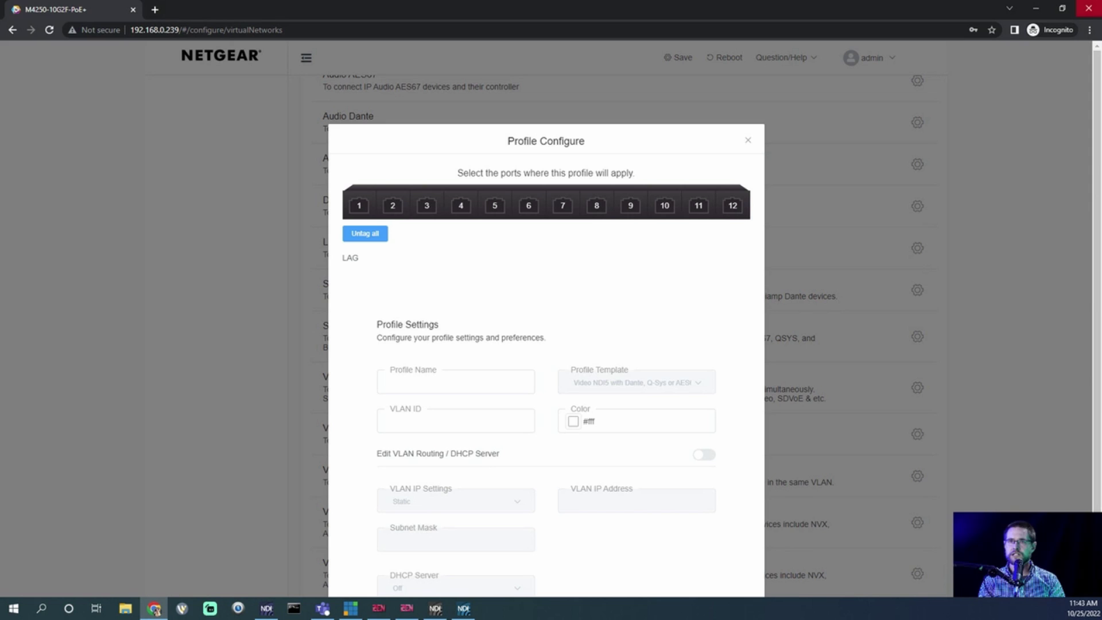
Step: Assign switch ports 1 through 10 to the new profile
{"action": "left_click", "coordinate": [359, 204]}
{"action": "left_click", "coordinate": [392, 204]}
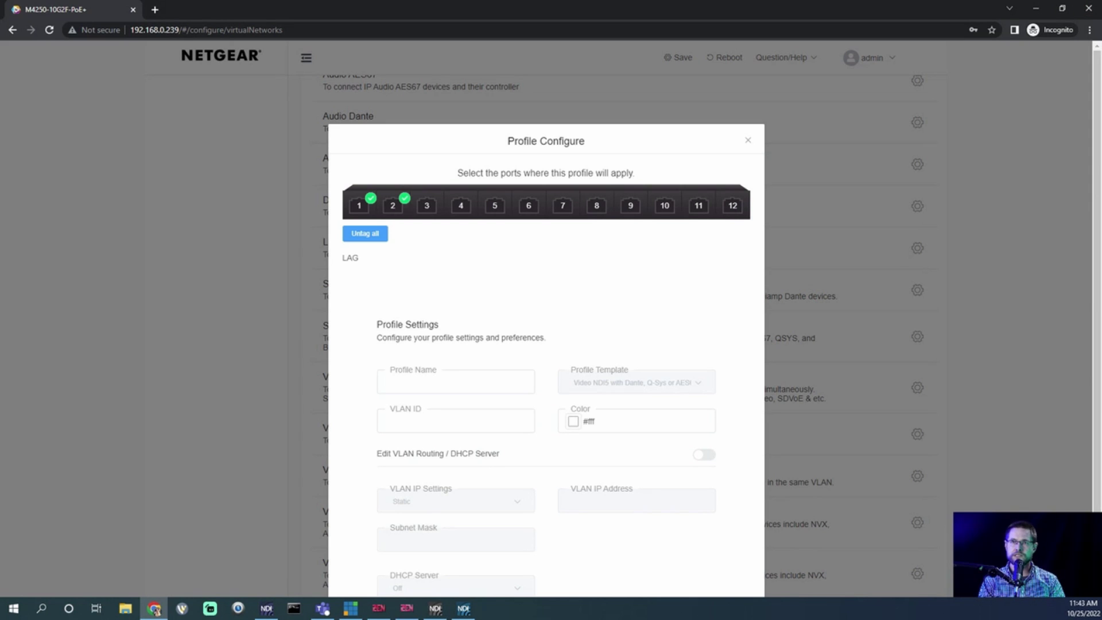
{"action": "left_click", "coordinate": [426, 205]}
{"action": "left_click", "coordinate": [461, 205]}
{"action": "left_click", "coordinate": [494, 204]}
{"action": "left_click", "coordinate": [528, 205]}
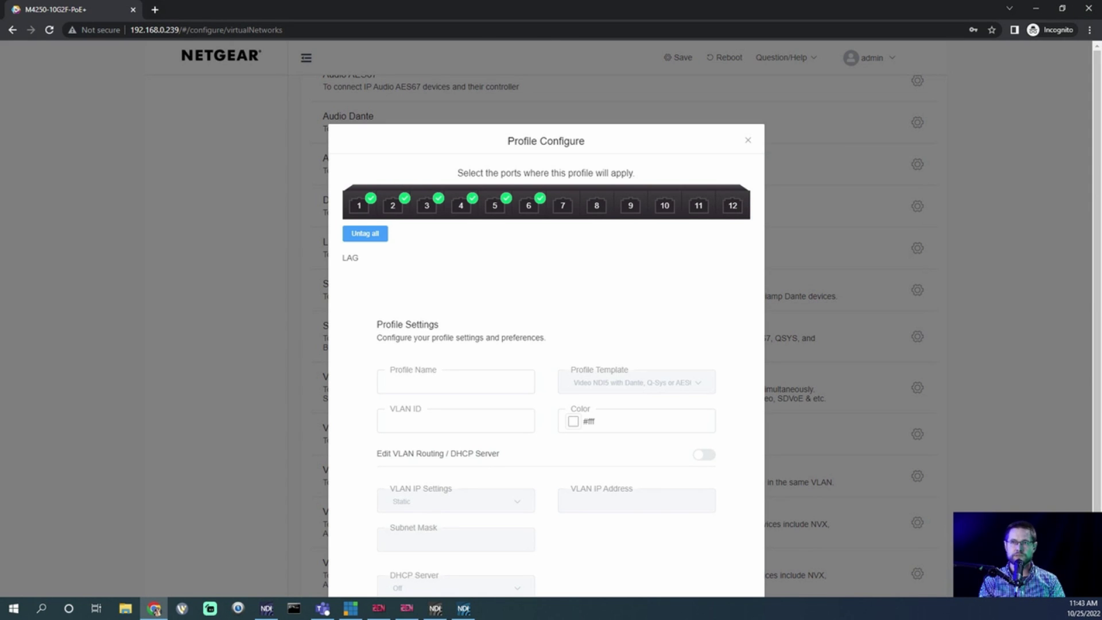
{"action": "left_click", "coordinate": [562, 205]}
{"action": "left_click", "coordinate": [596, 204]}
{"action": "left_click", "coordinate": [630, 205]}
{"action": "left_click", "coordinate": [664, 205]}
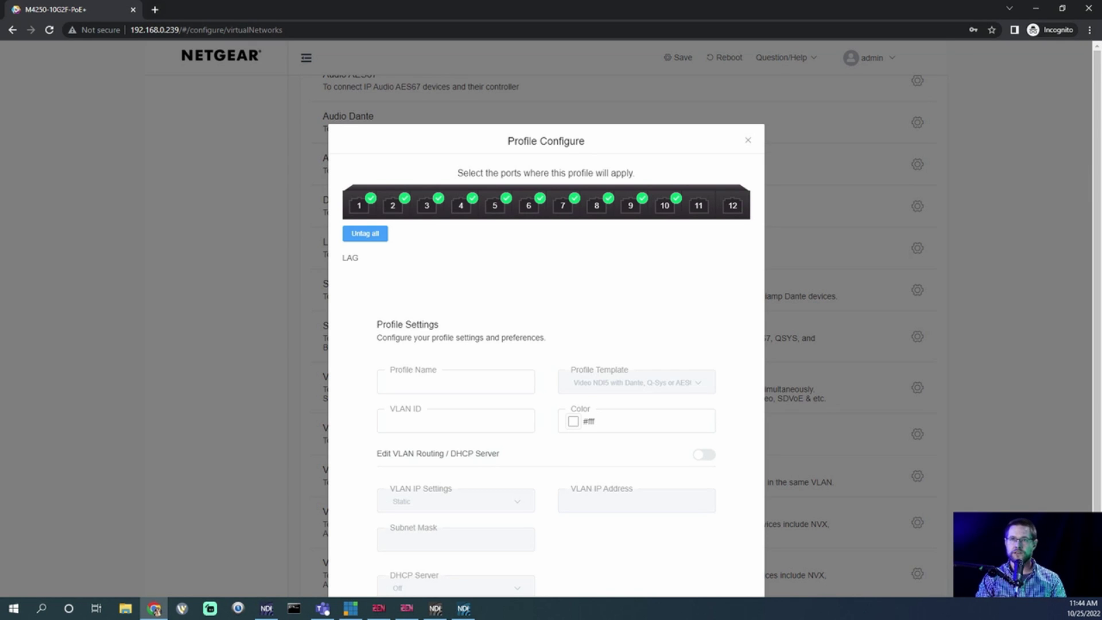
Step: Name the profile NDI Network and set its VLAN ID to 10
{"action": "scroll", "coordinate": [545, 315], "scroll_direction": "down", "scroll_amount": 2}
{"action": "left_click", "coordinate": [455, 300]}
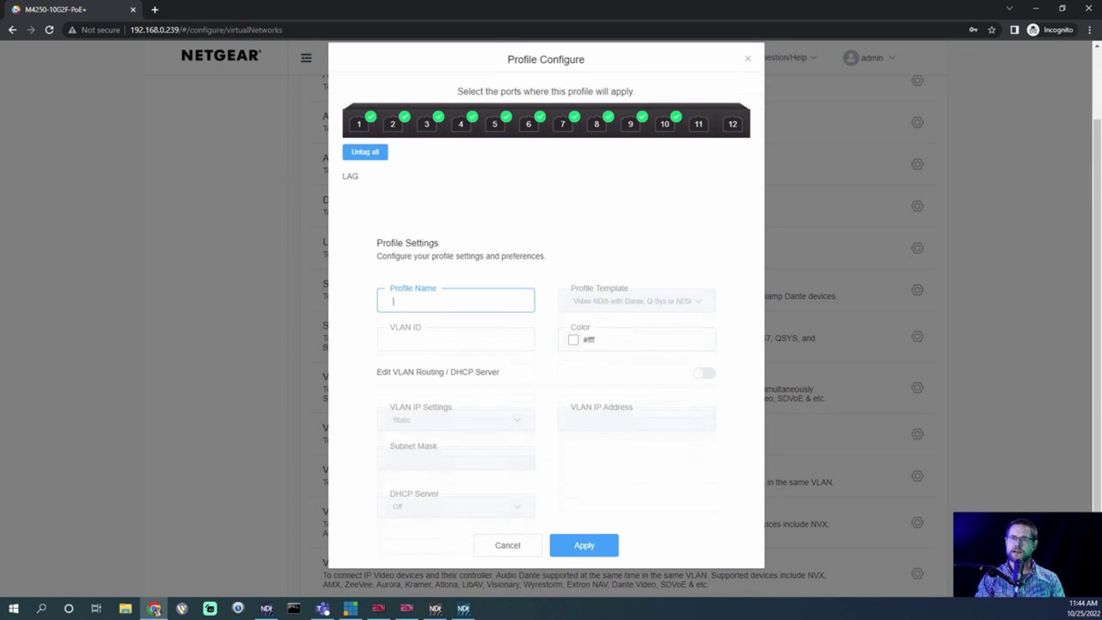
{"action": "type", "text": "NDI Network"}
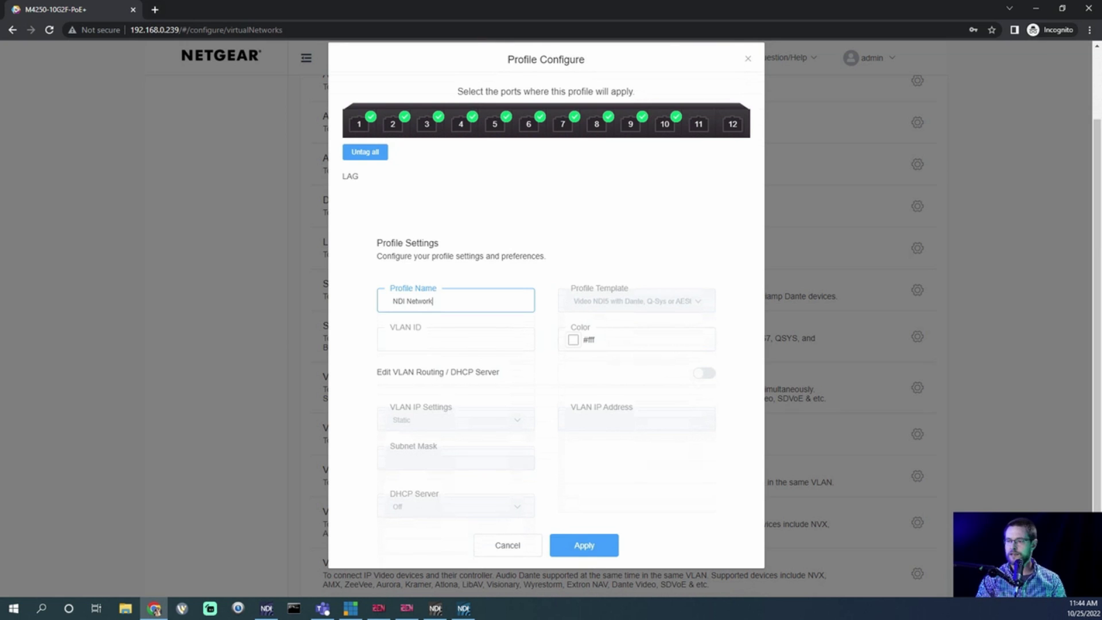
{"action": "left_click", "coordinate": [447, 339]}
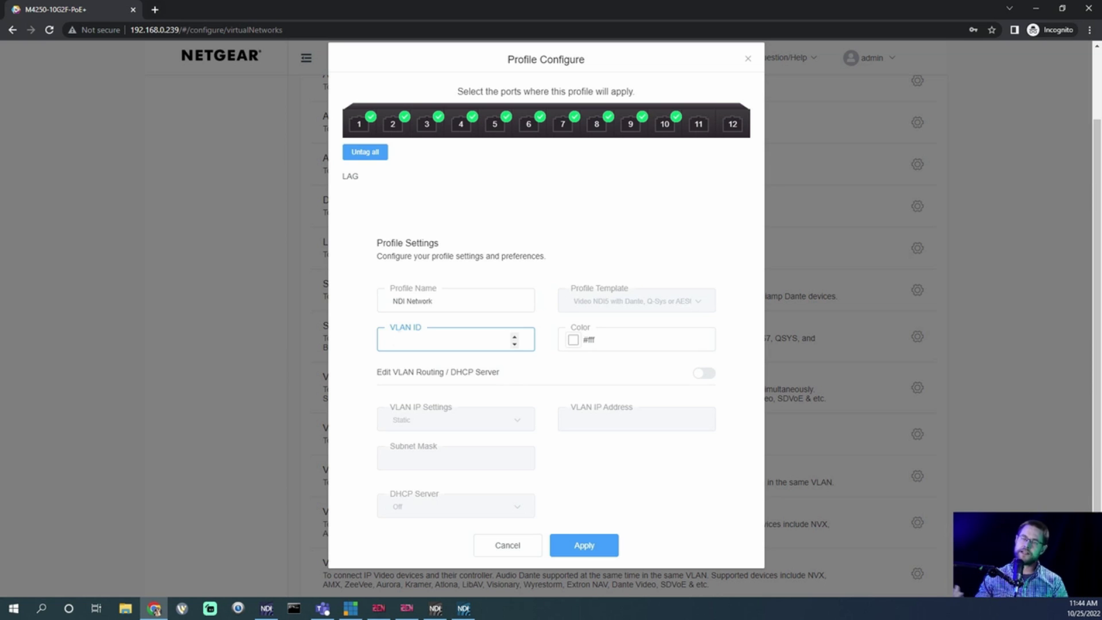
{"action": "type", "text": "10"}
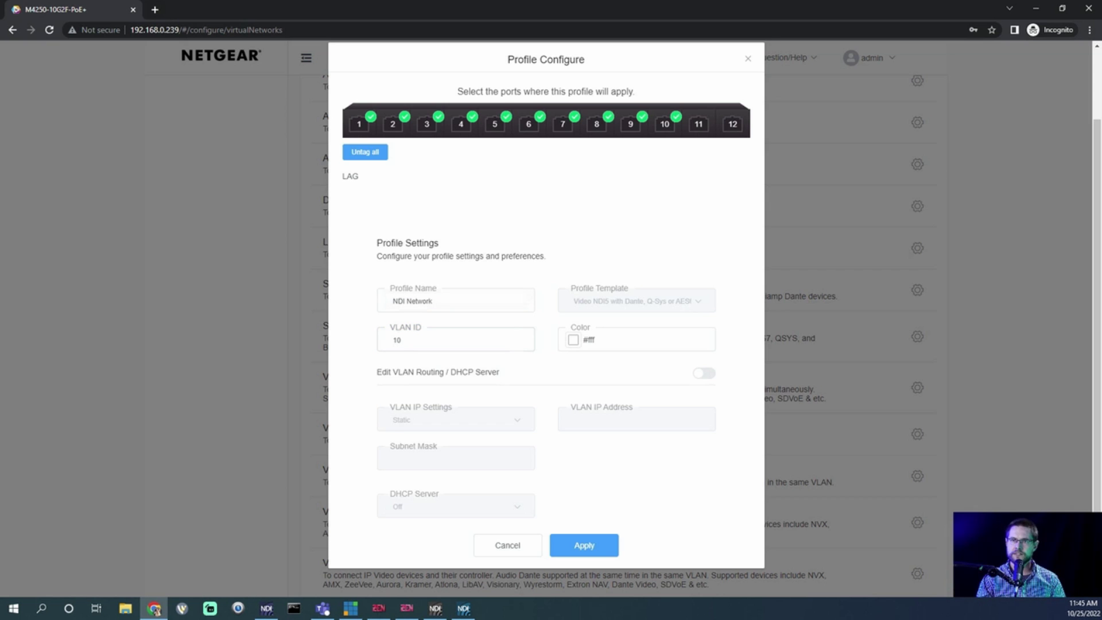
Step: Set the profile's color to green, #0FAD4B
{"action": "left_click", "coordinate": [573, 339]}
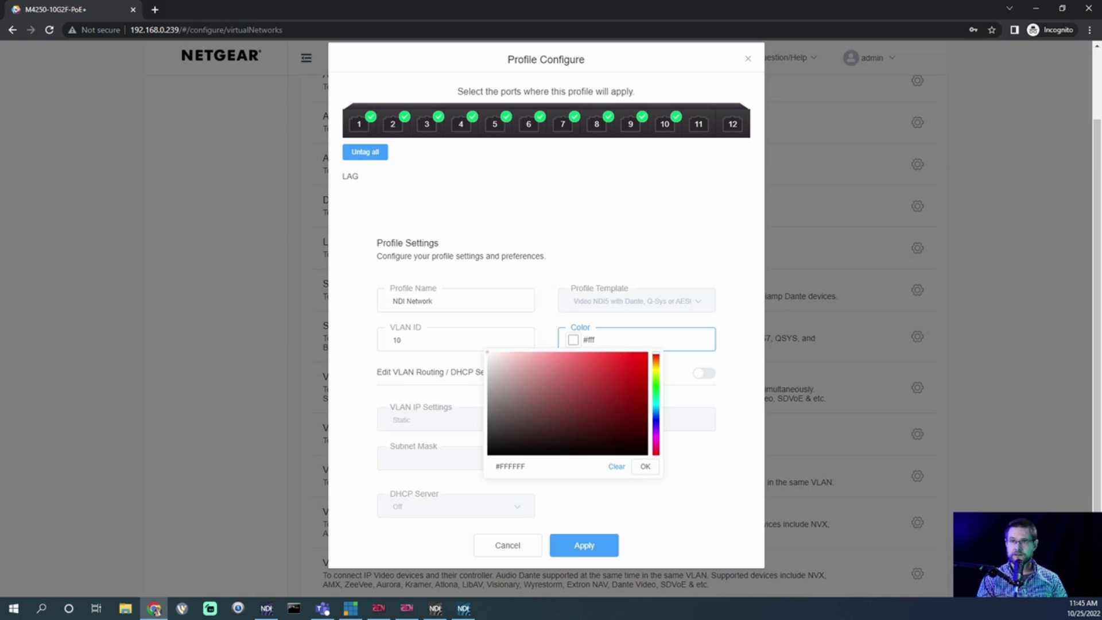
{"action": "left_click", "coordinate": [655, 394]}
{"action": "mouse_move", "coordinate": [625, 381]}
{"action": "left_mouse_down"}
{"action": "mouse_move", "coordinate": [632, 402]}
{"action": "mouse_move", "coordinate": [634, 385]}
{"action": "left_mouse_up"}
{"action": "left_click", "coordinate": [645, 466]}
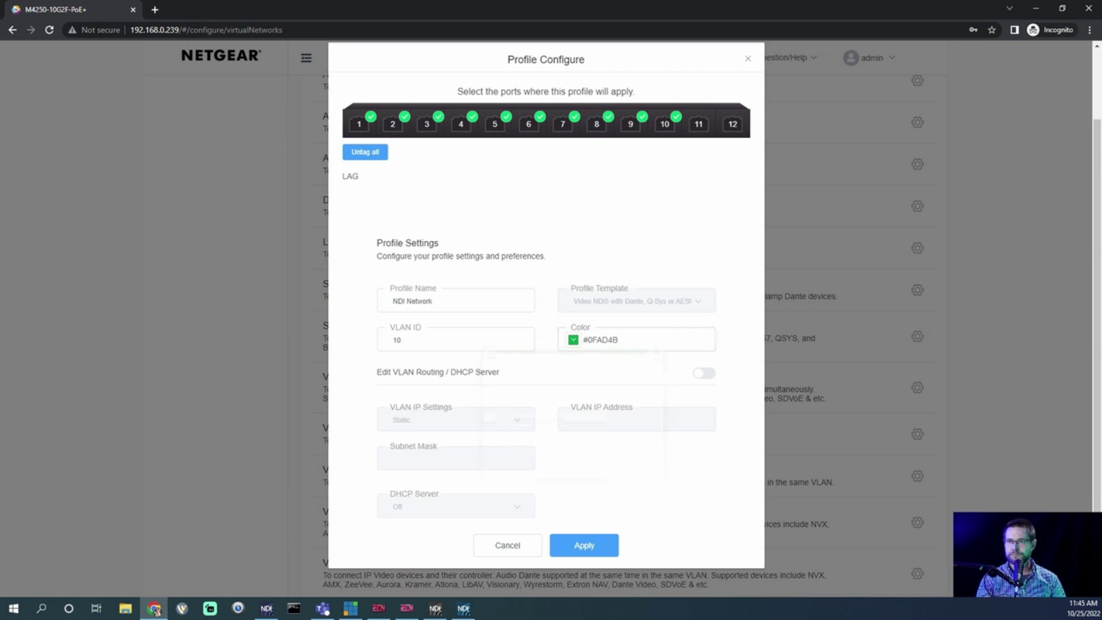
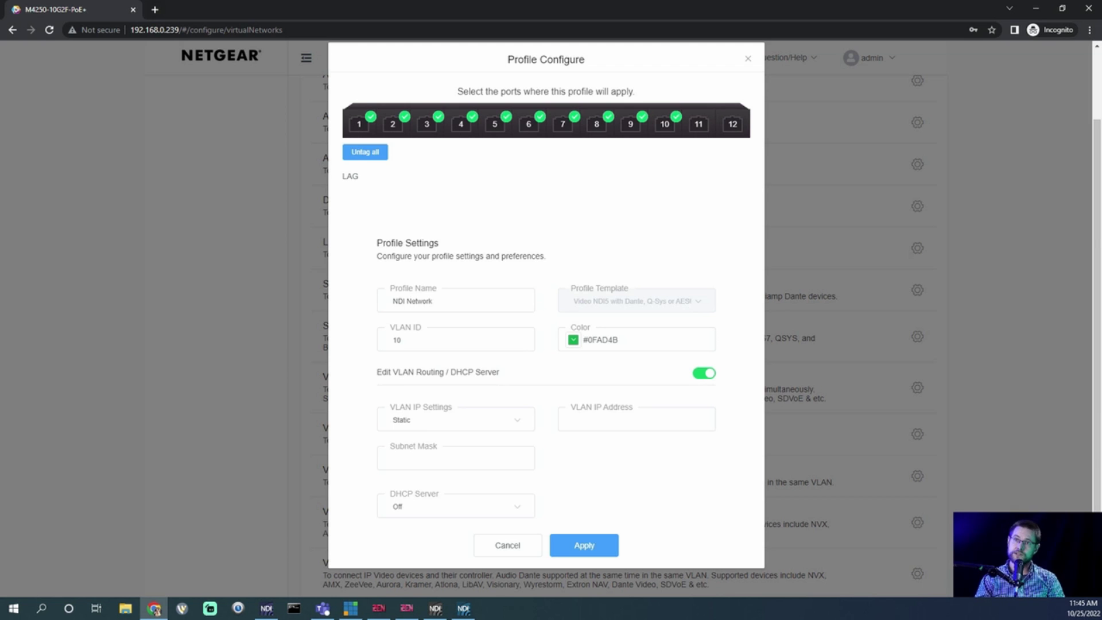
Step: With VLAN routing enabled, set the static VLAN IP address to 192.168.85.1 and keep the subnet mask 255.255.255.0
{"action": "left_click", "coordinate": [636, 419]}
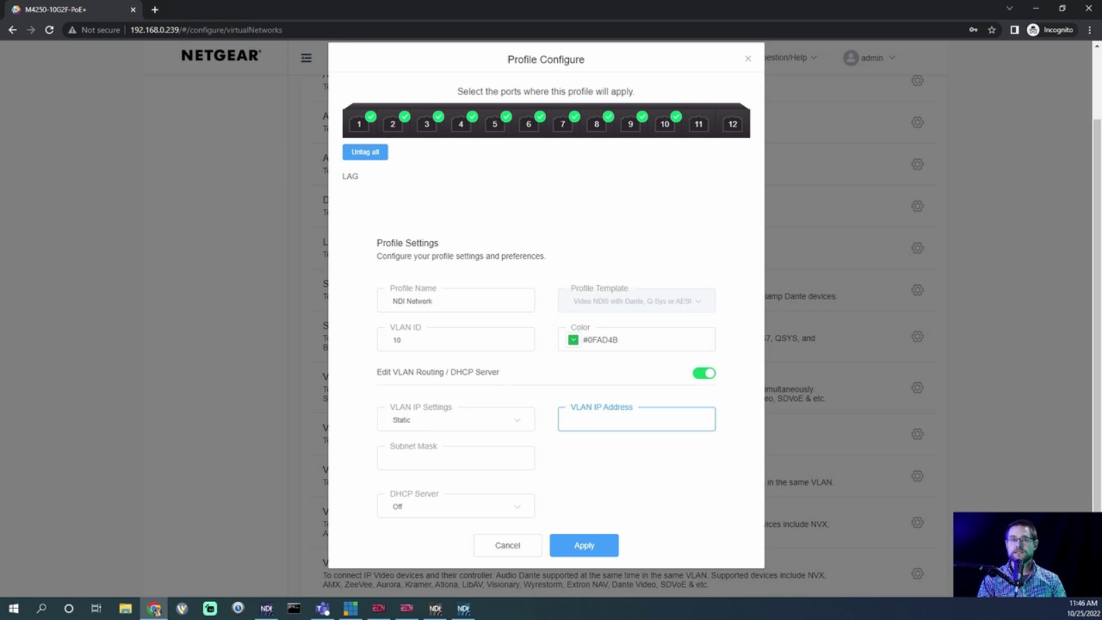
{"action": "type", "text": "192.168"}
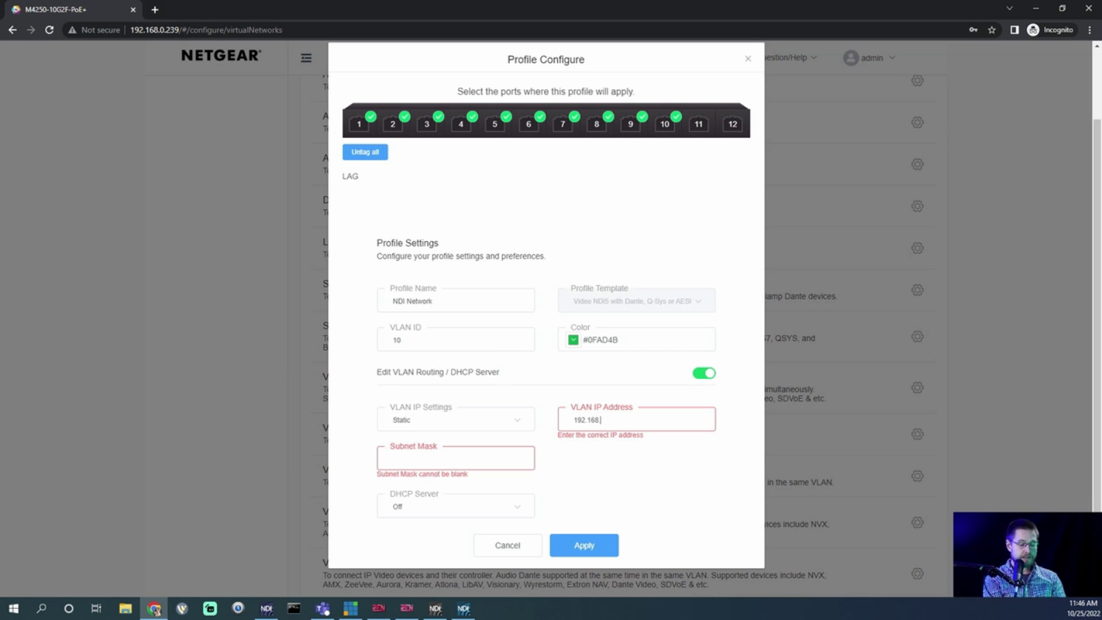
{"action": "type", "text": ".85"}
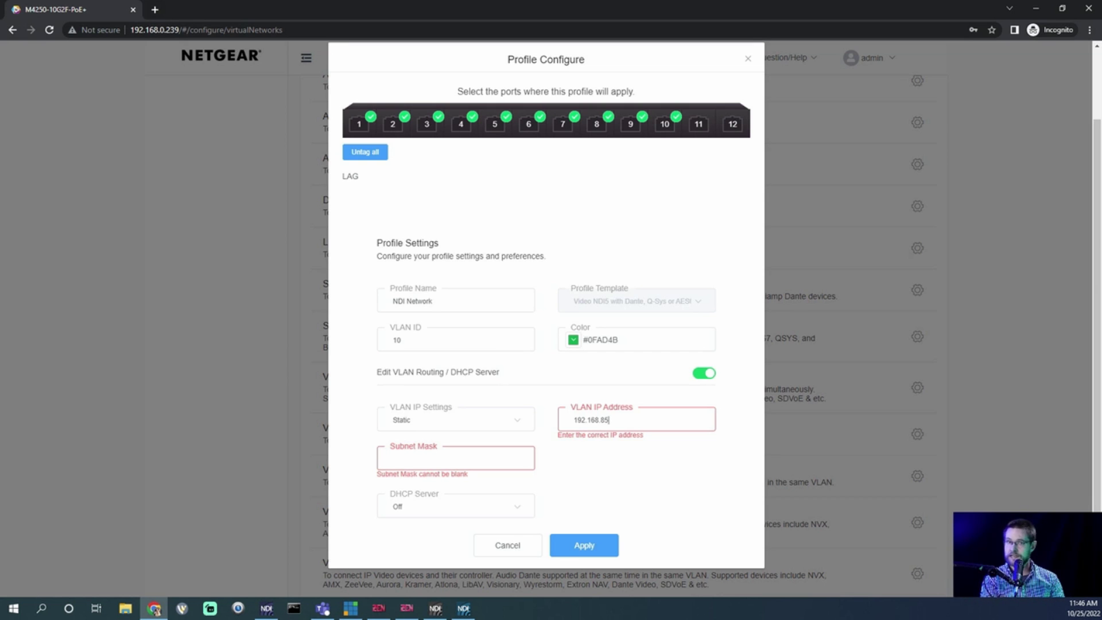
{"action": "type", "text": ".1"}
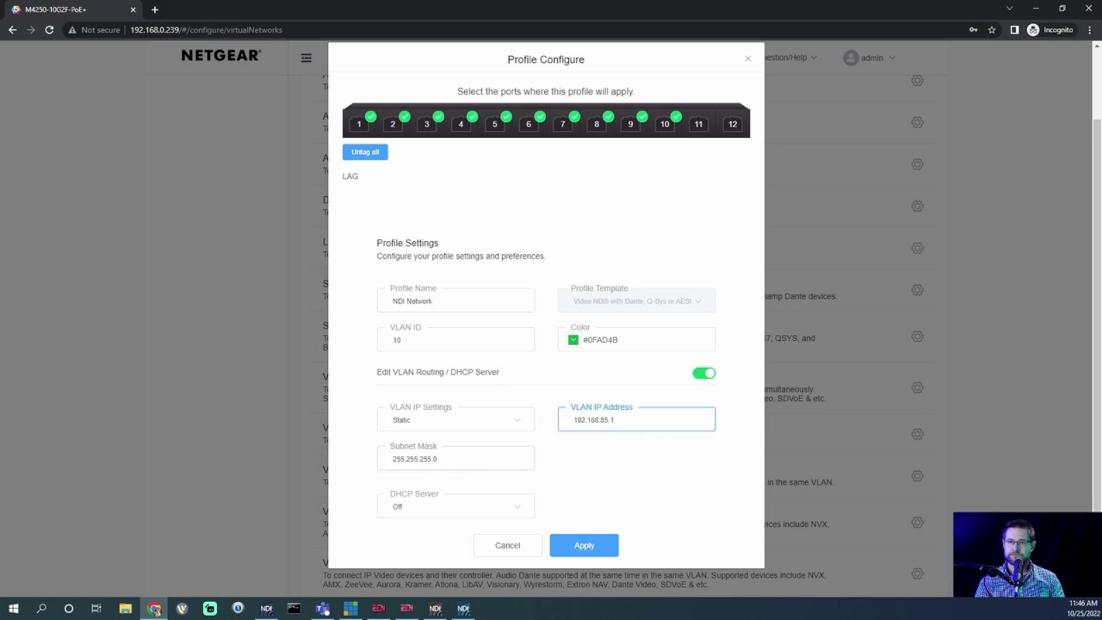
{"action": "key", "text": "Tab"}
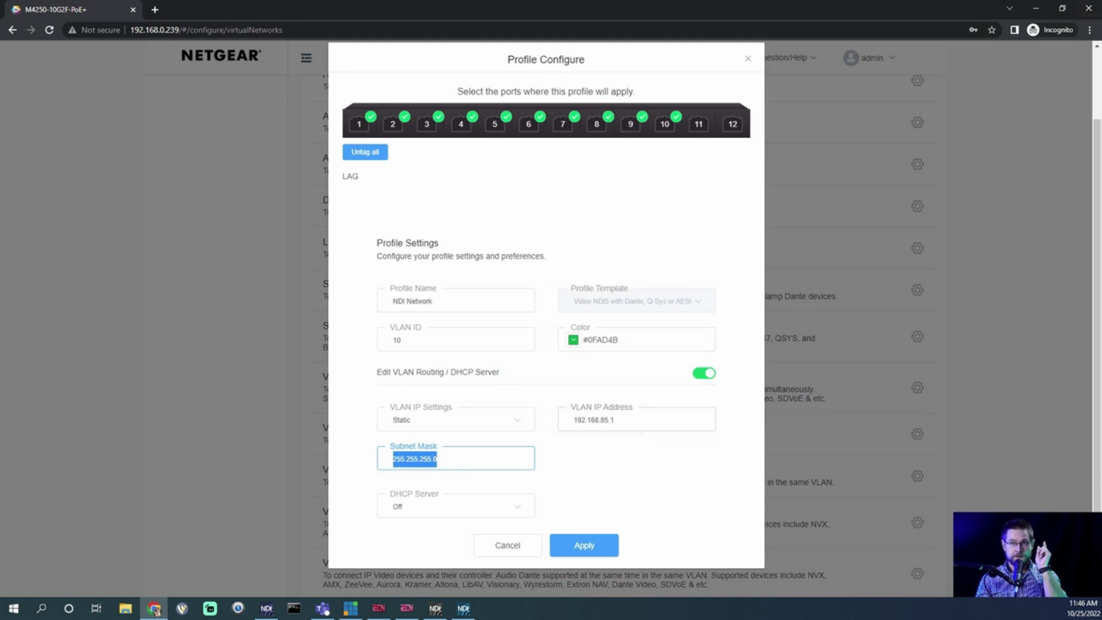
{"action": "left_click", "coordinate": [438, 459]}
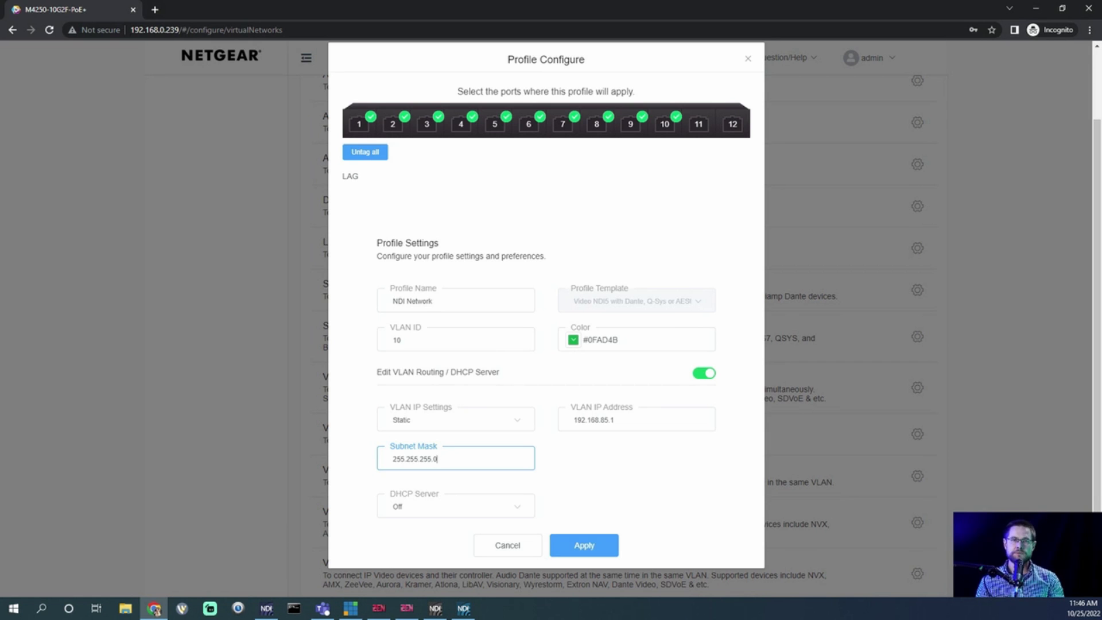
Step: Turn on the DHCP server for the profile's VLAN
{"action": "key", "text": "Tab"}
{"action": "key", "text": "Down"}
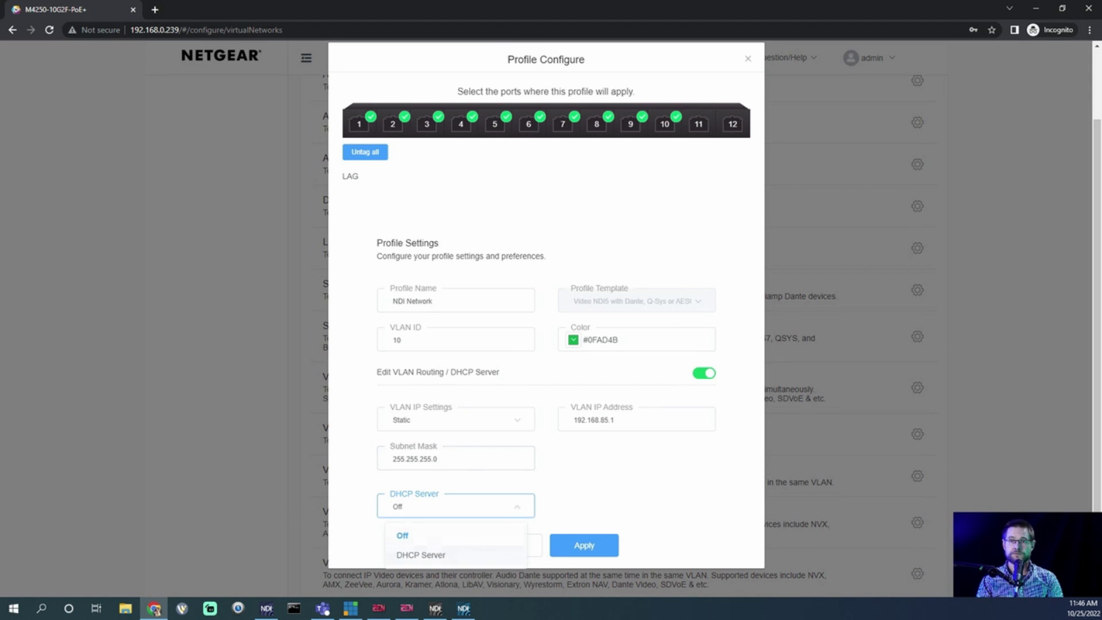
{"action": "key", "text": "Down"}
{"action": "key", "text": "Return"}
Step: Set the DHCP server pool start to 192.168.85.11, keeping the default router and the pool end
{"action": "scroll", "coordinate": [545, 316], "scroll_direction": "down", "scroll_amount": 2}
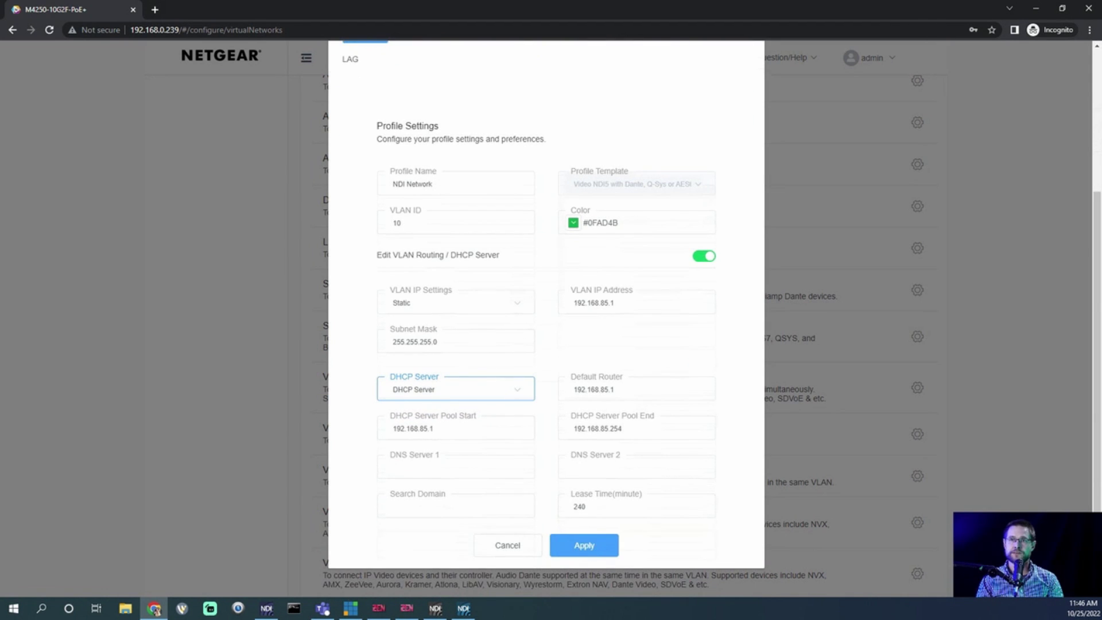
{"action": "left_click", "coordinate": [614, 390]}
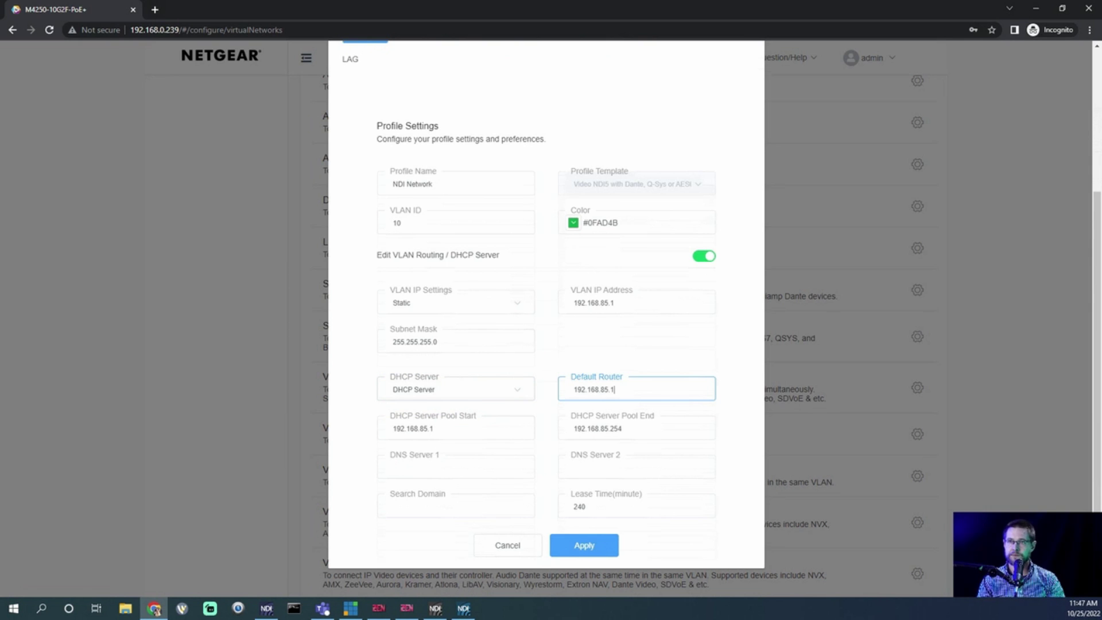
{"action": "left_click", "coordinate": [434, 428]}
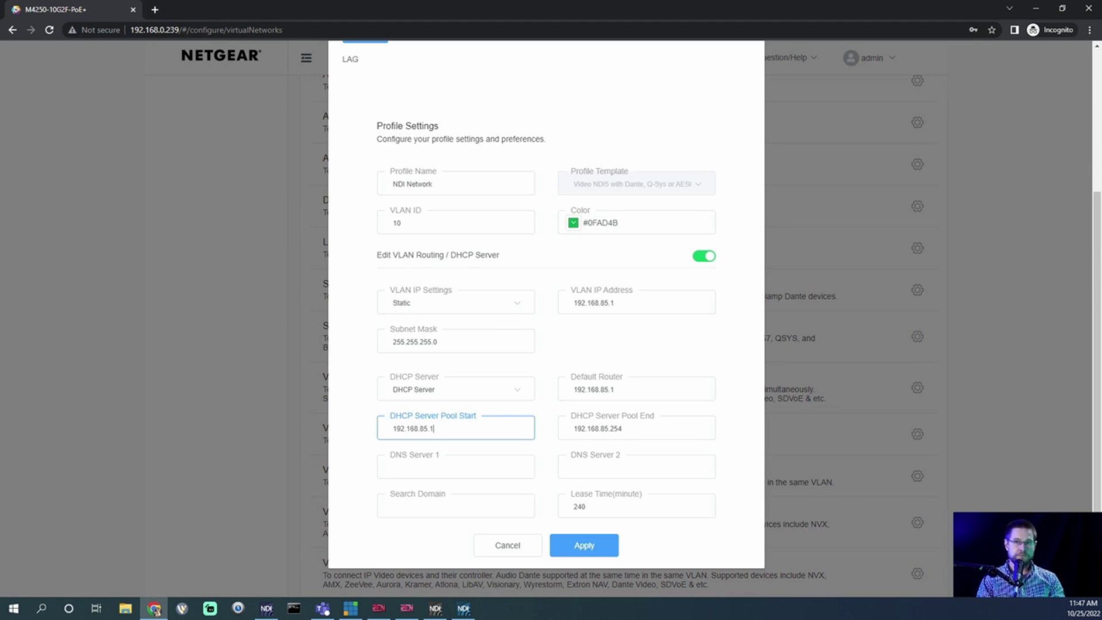
{"action": "type", "text": "1"}
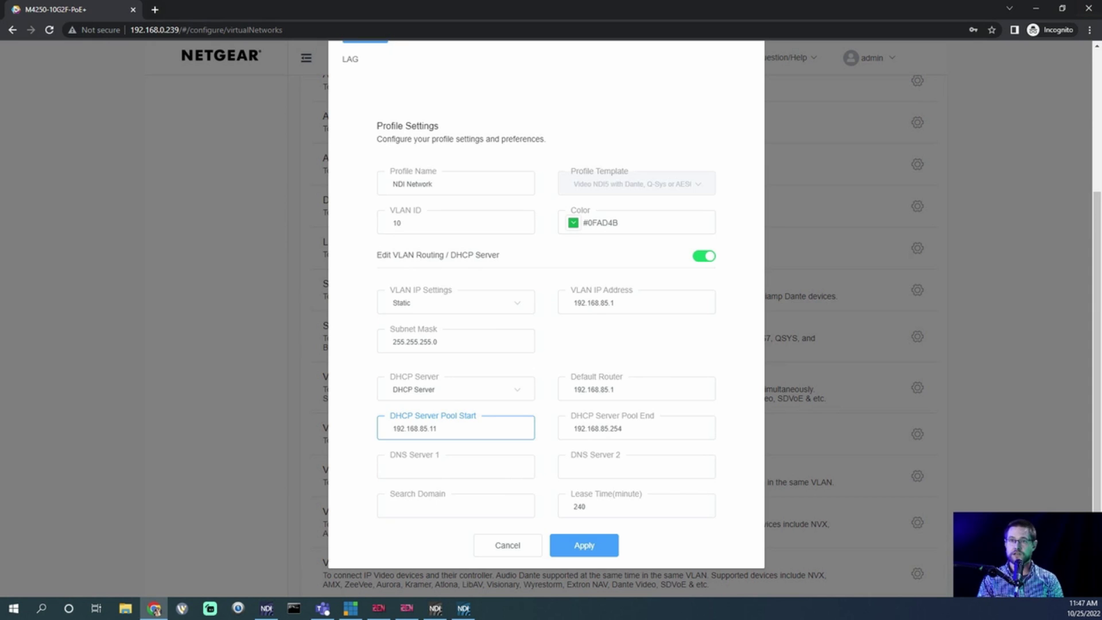
{"action": "left_click", "coordinate": [623, 428]}
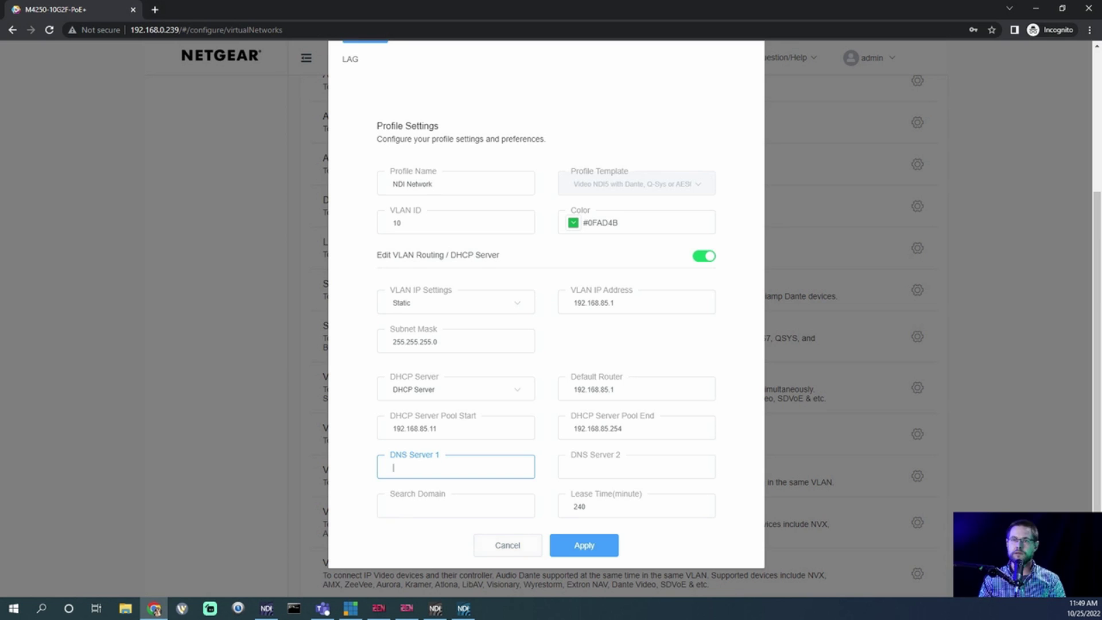
Step: Keep the default lease time, then apply the profile and save it without any DNS server
{"action": "left_click", "coordinate": [603, 506]}
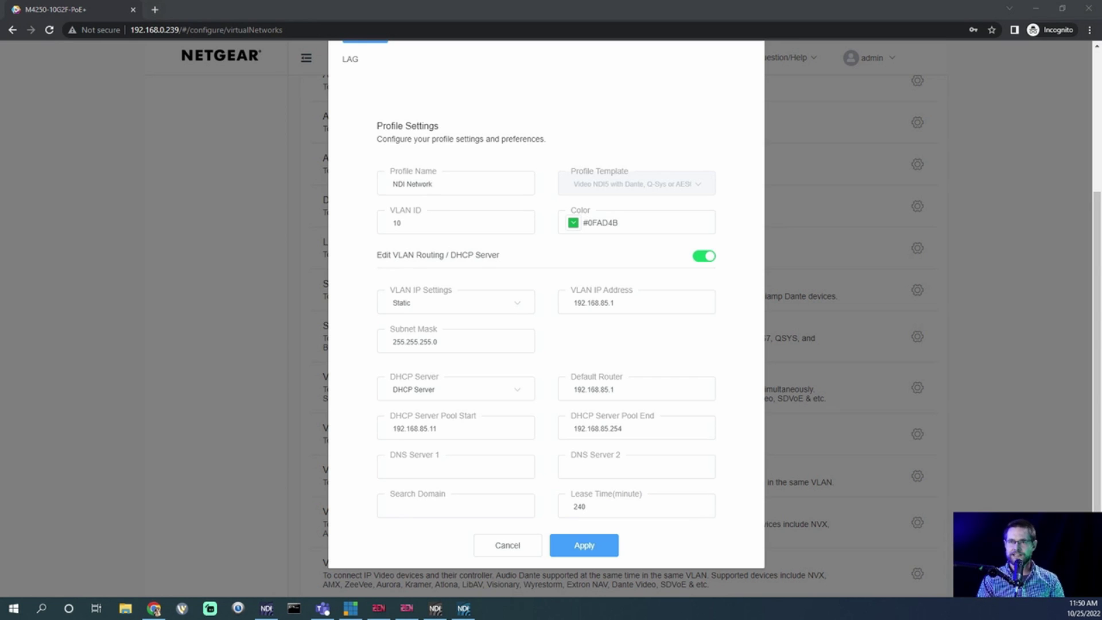
{"action": "left_click", "coordinate": [631, 506]}
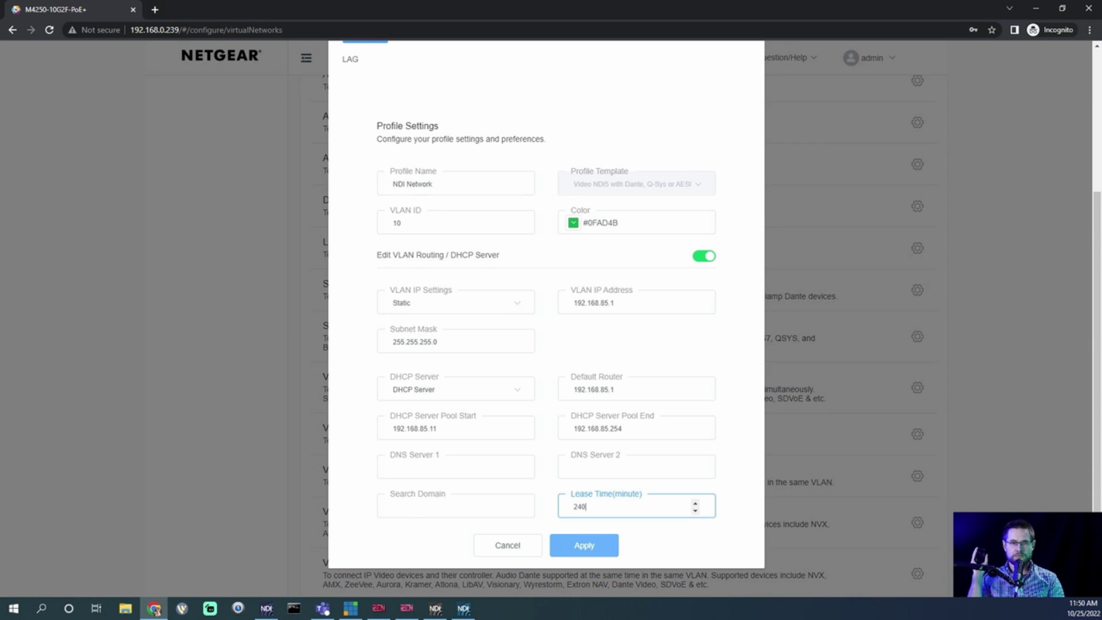
{"action": "key", "text": "Return"}
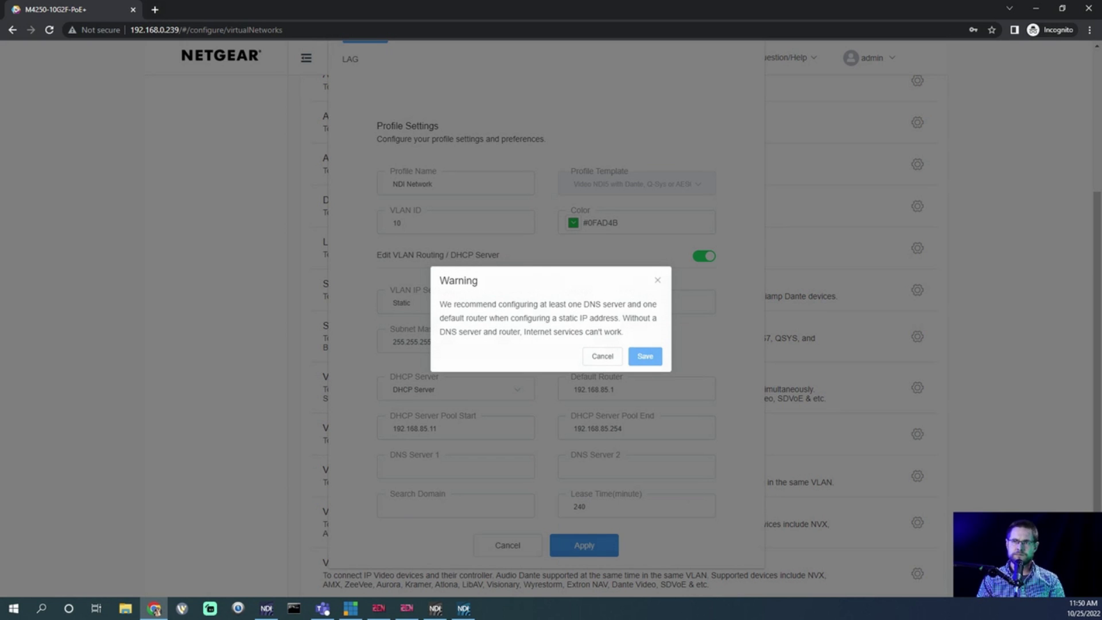
{"action": "key", "text": "Return"}
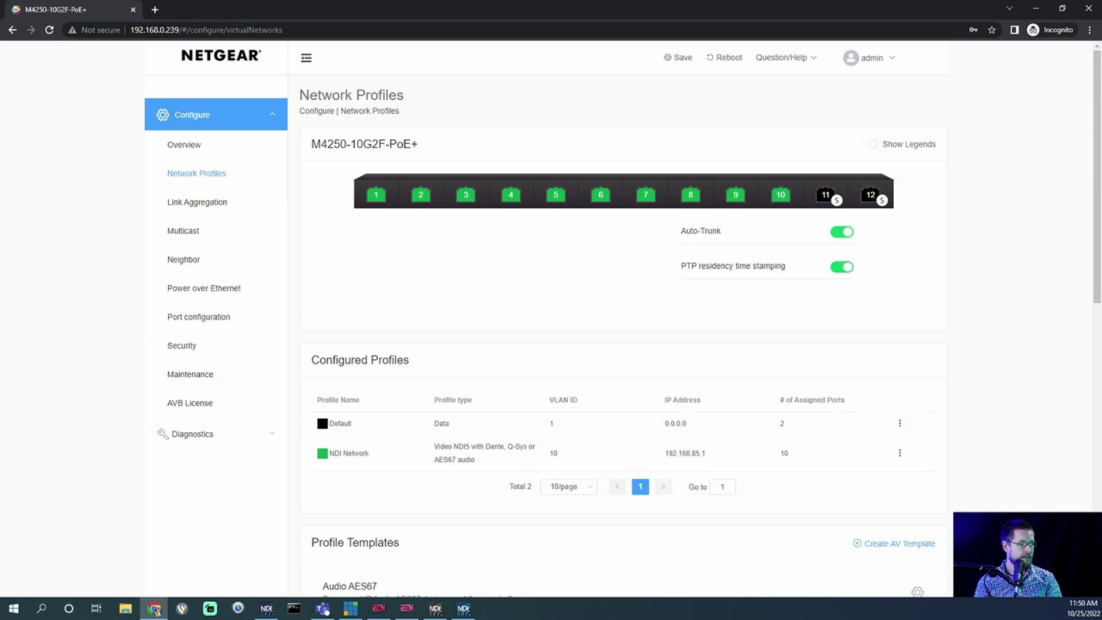
Step: Switch from the browser to another open application window
{"action": "key", "text": "alt+Tab"}
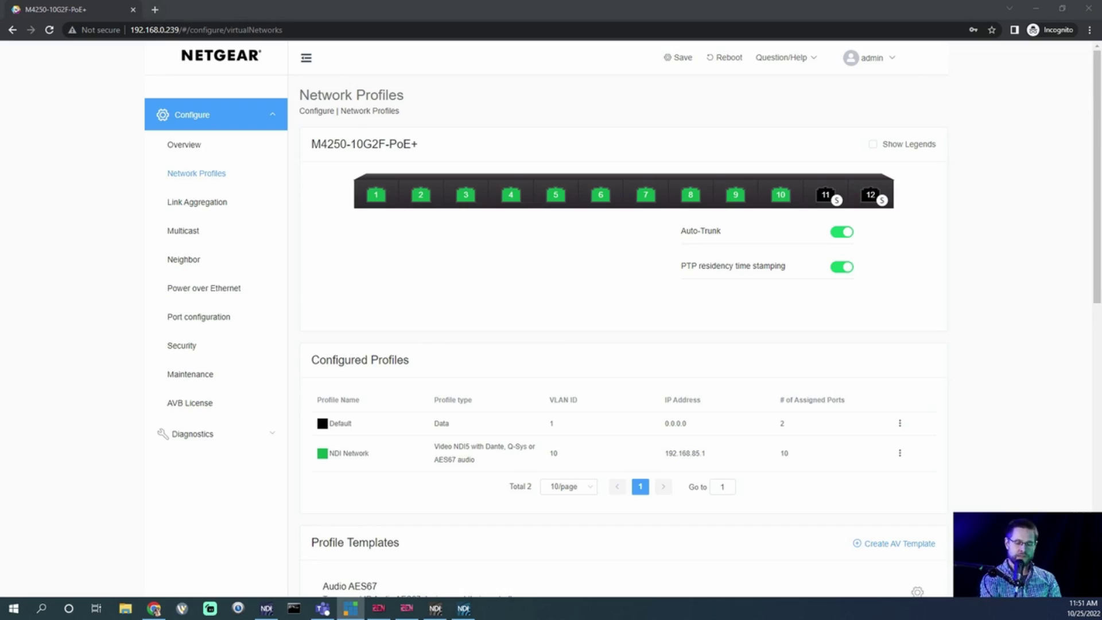